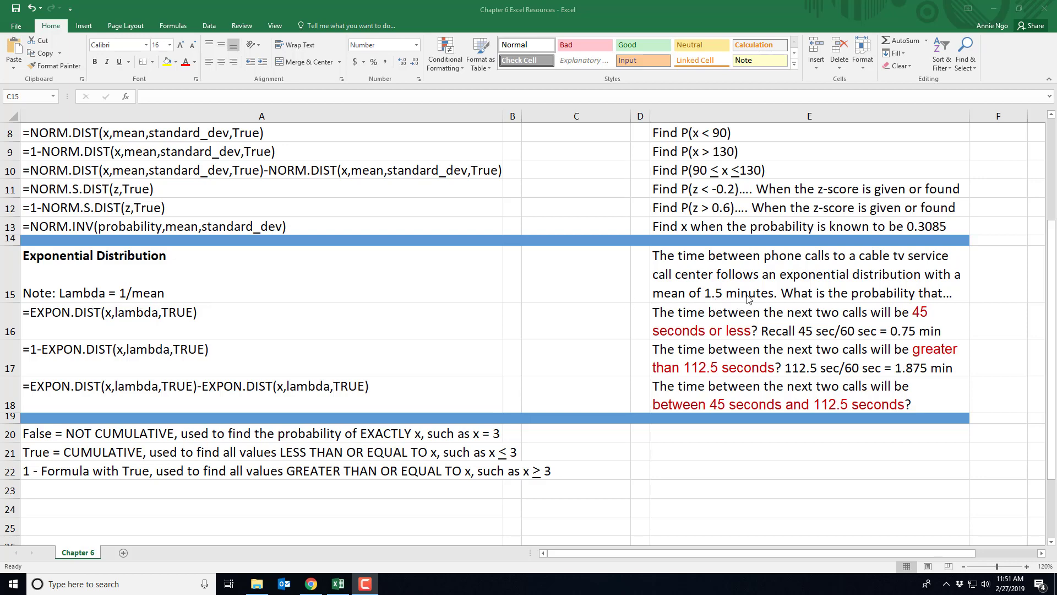
# Step: Calculate lambda in cell C15 with the formula =1/1.5
pyautogui.click(554, 280)
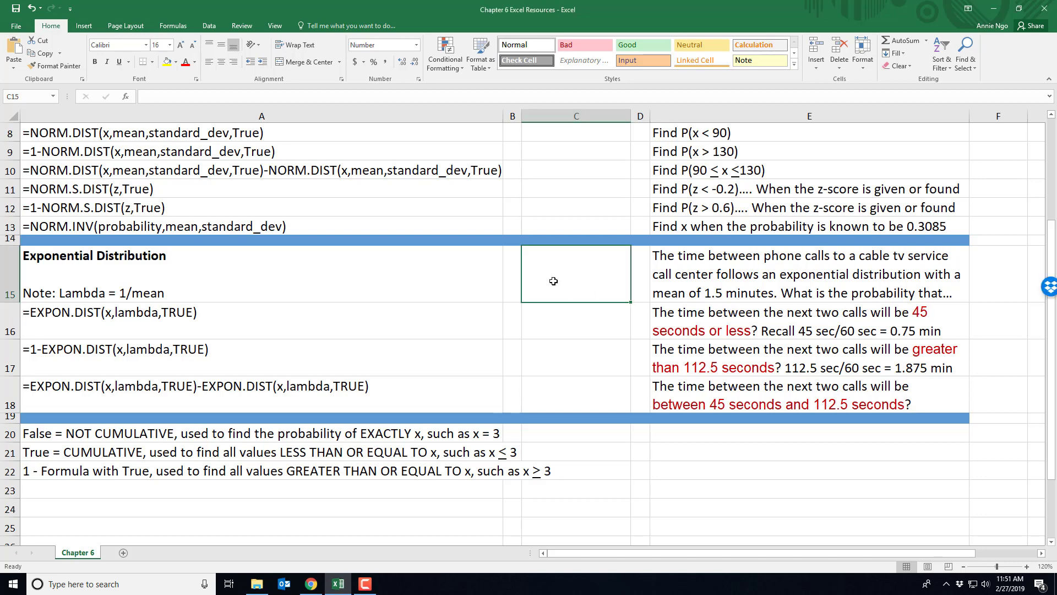
pyautogui.write('=1/')
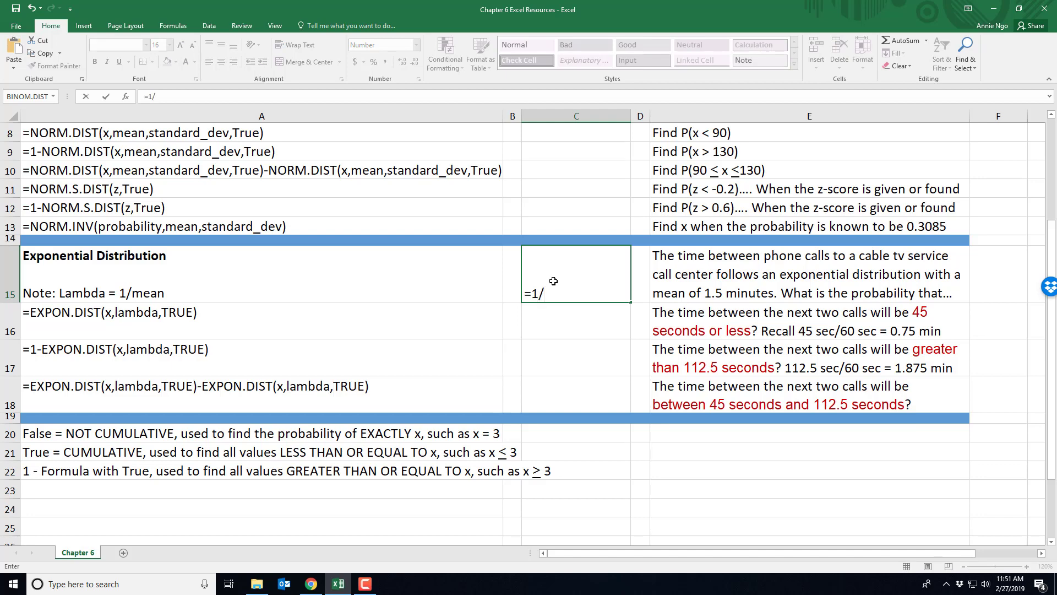
pyautogui.write('1.5')
pyautogui.press('Return')
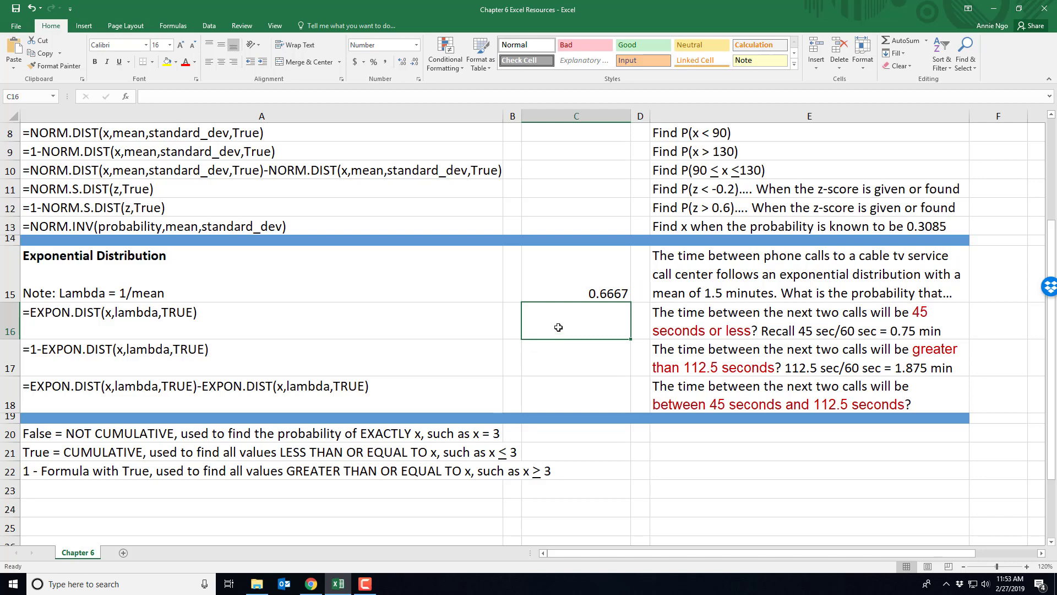
# Step: Calculate the probability of 45 seconds or less in cell C16 with =EXPON.DIST(0.75,0.6667,True)
pyautogui.write('=EXPON')
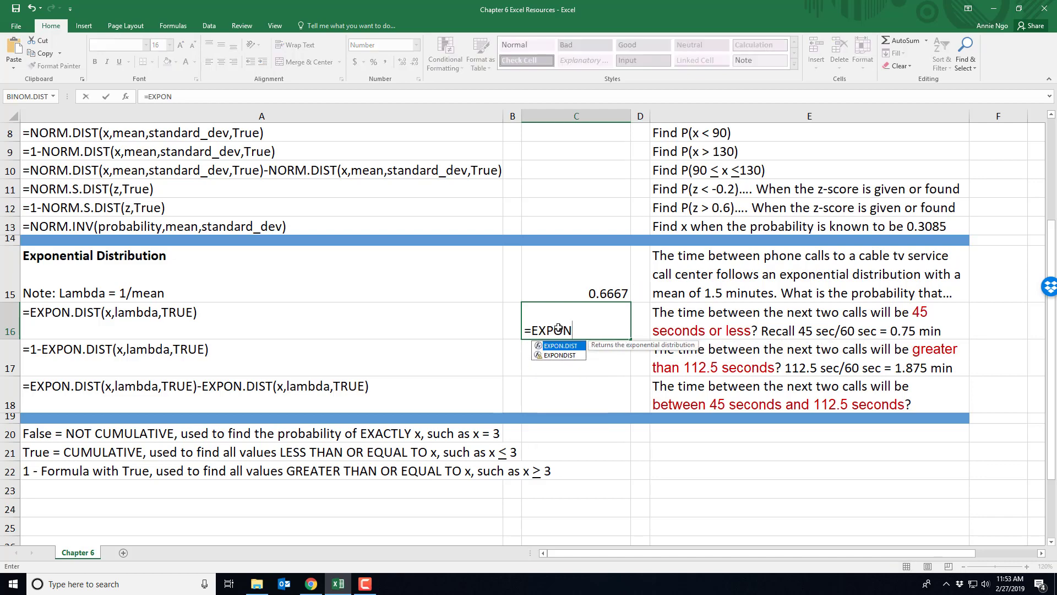
pyautogui.write('.DIST')
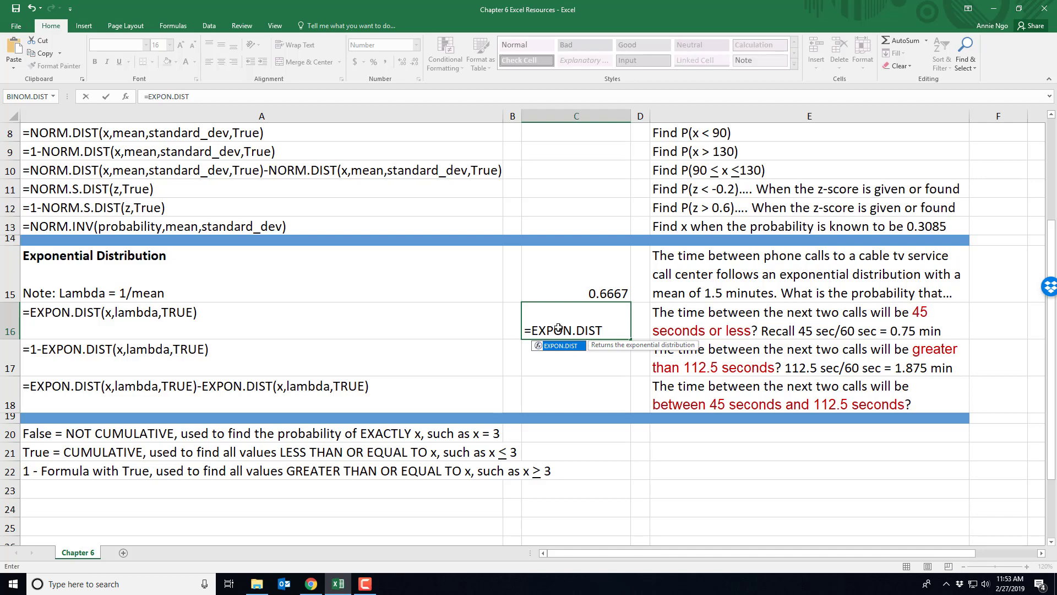
pyautogui.write('(')
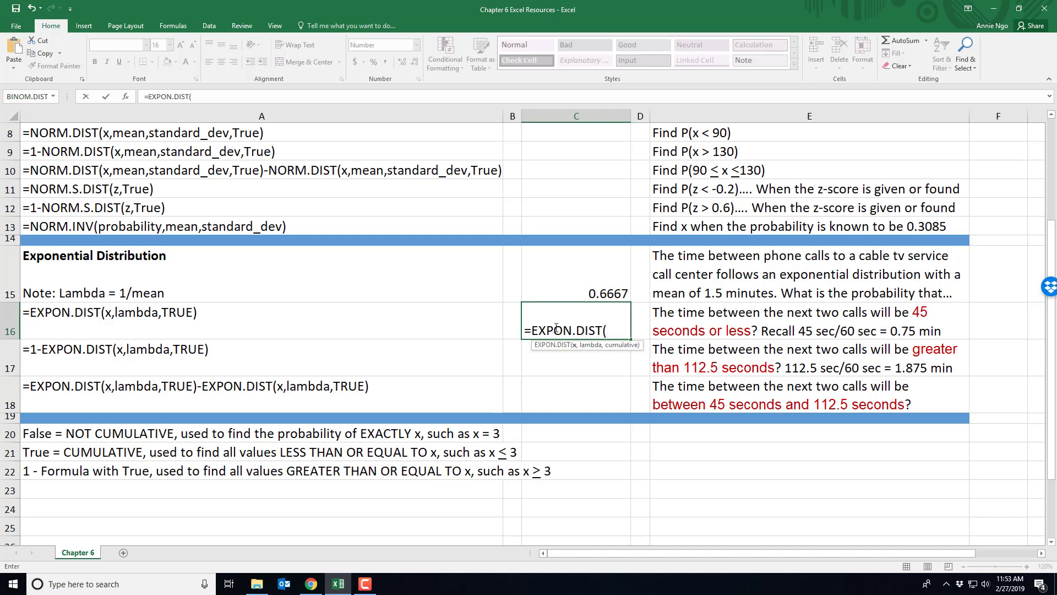
pyautogui.write('0.75,0.6667')
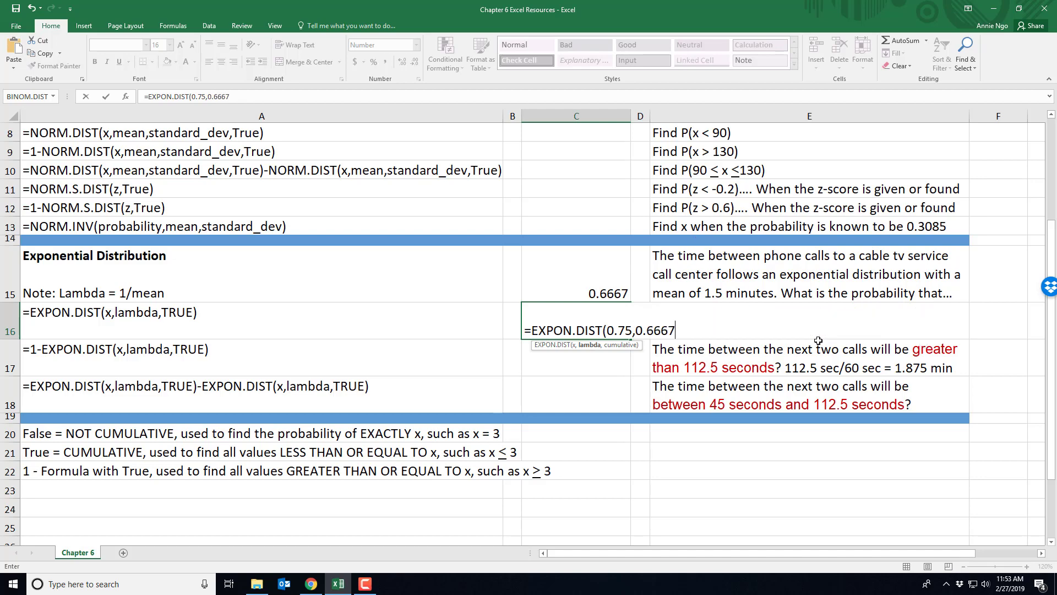
pyautogui.write(',')
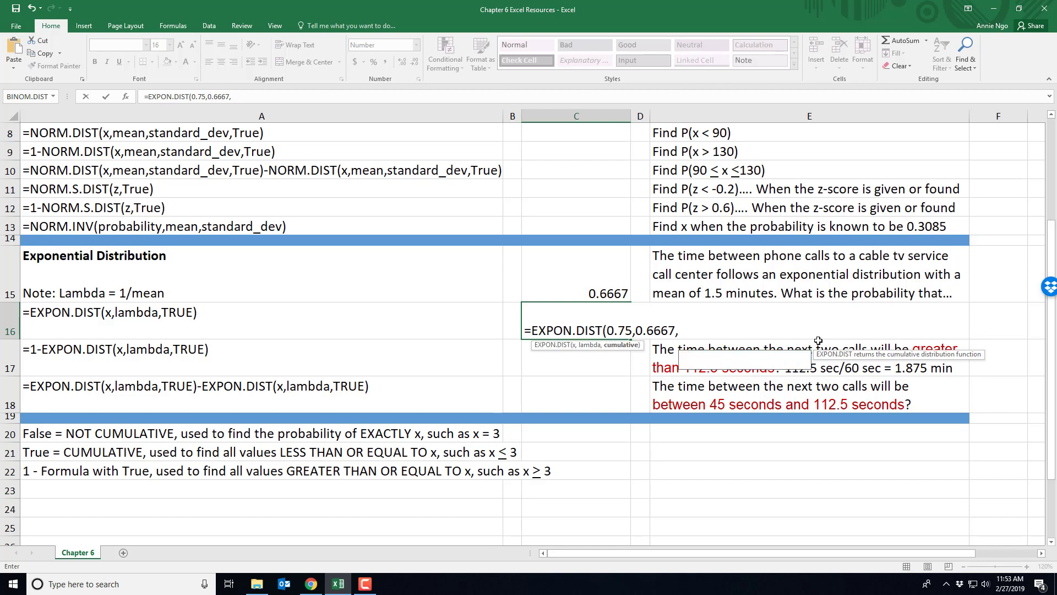
pyautogui.write('True)')
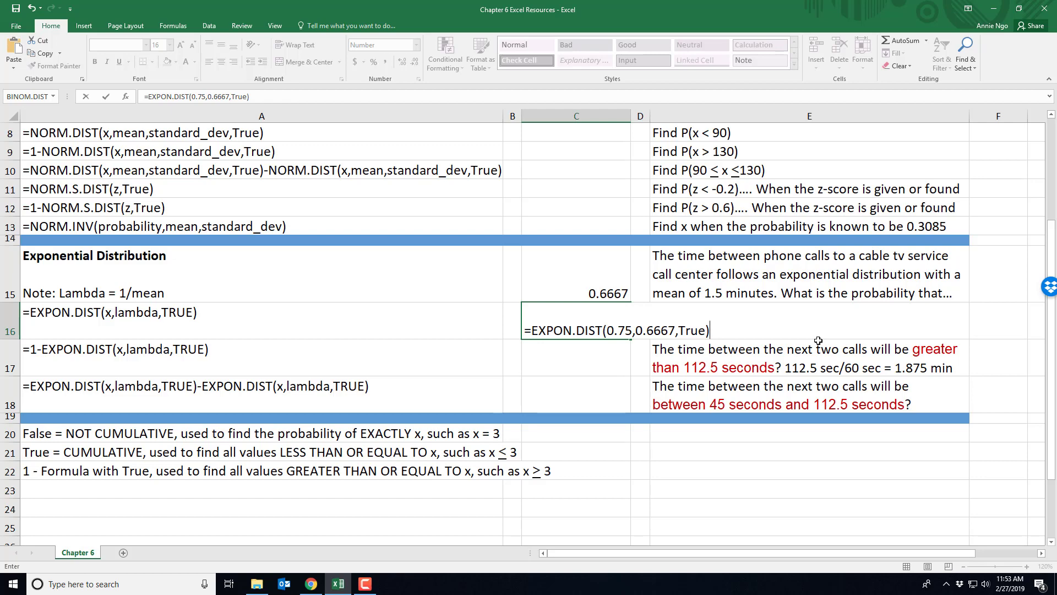
pyautogui.press('Return')
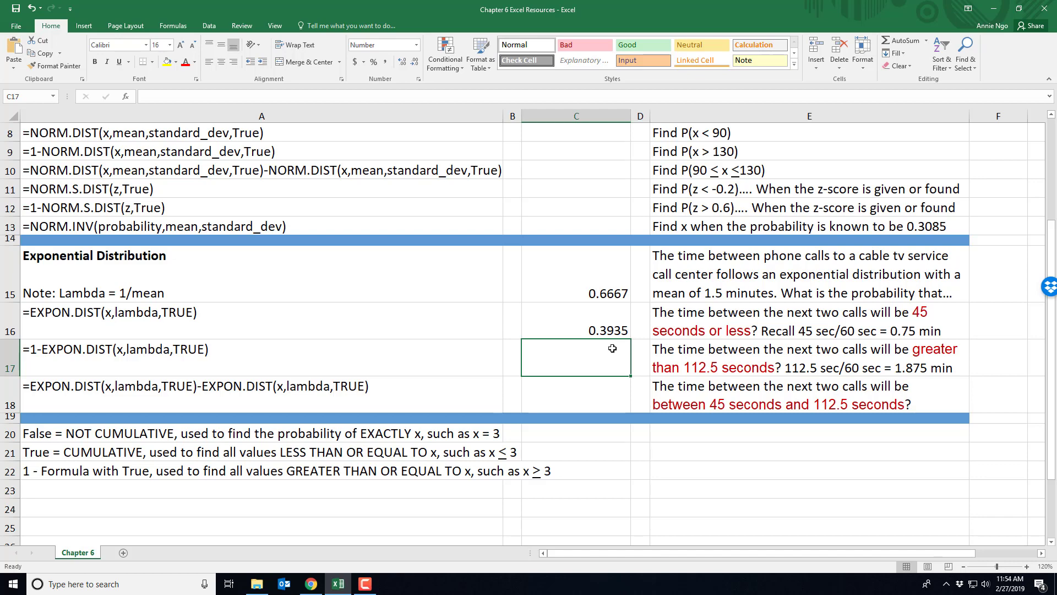
# Step: Calculate the probability of more than 112.5 seconds in cell C17 with =1-EXPON.DIST(1.875,0.6667,True)
pyautogui.click(799, 360)
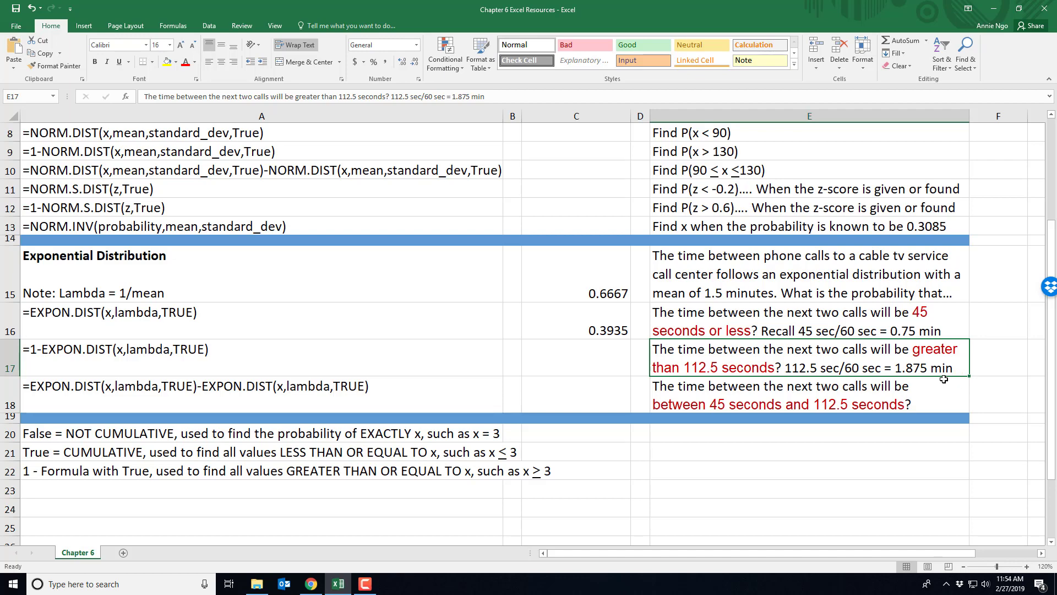
pyautogui.click(599, 359)
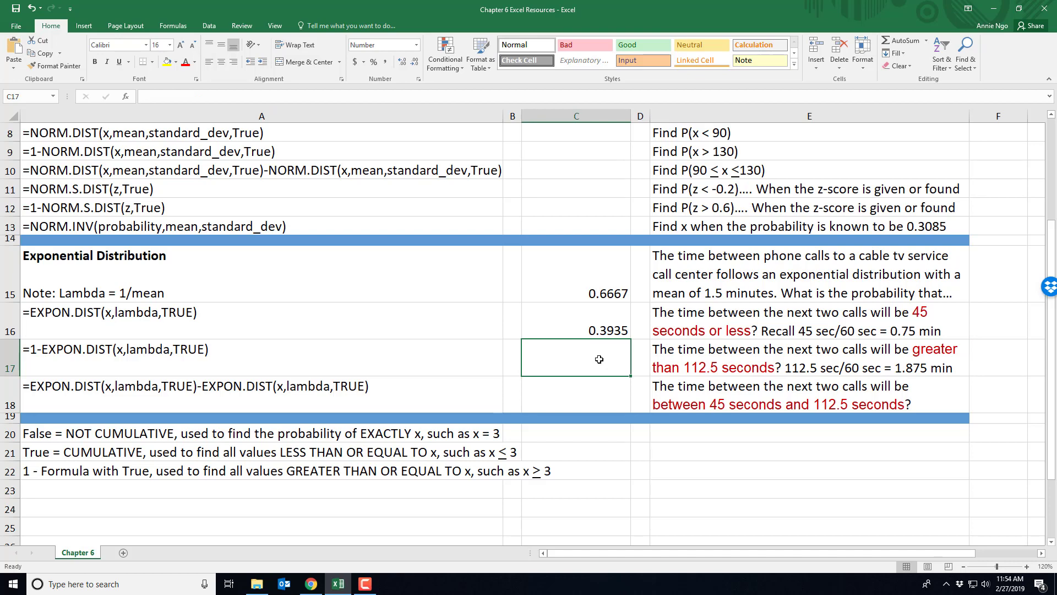
pyautogui.write('=1')
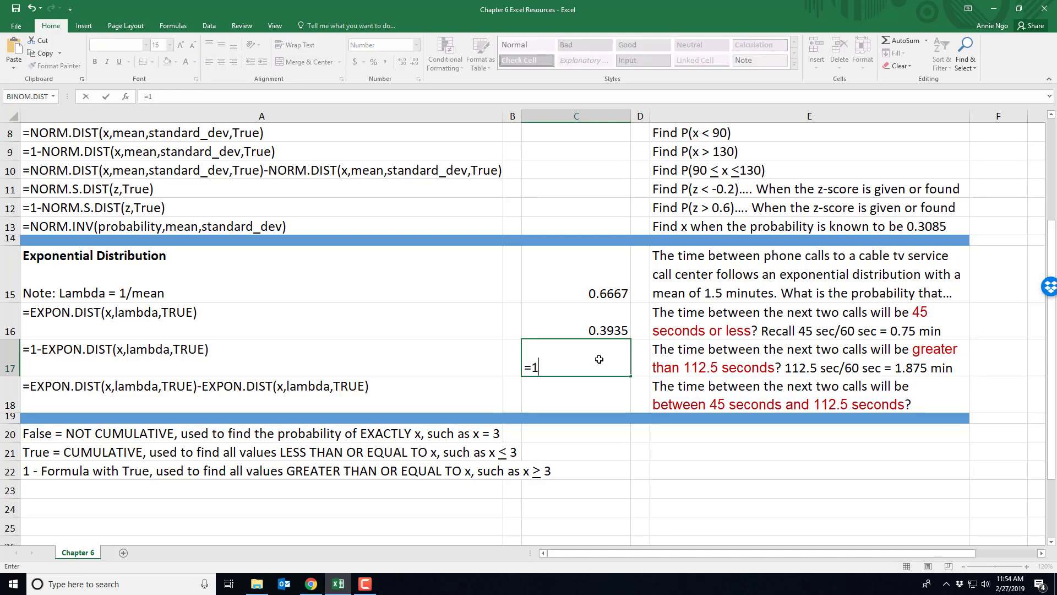
pyautogui.write('-EXP')
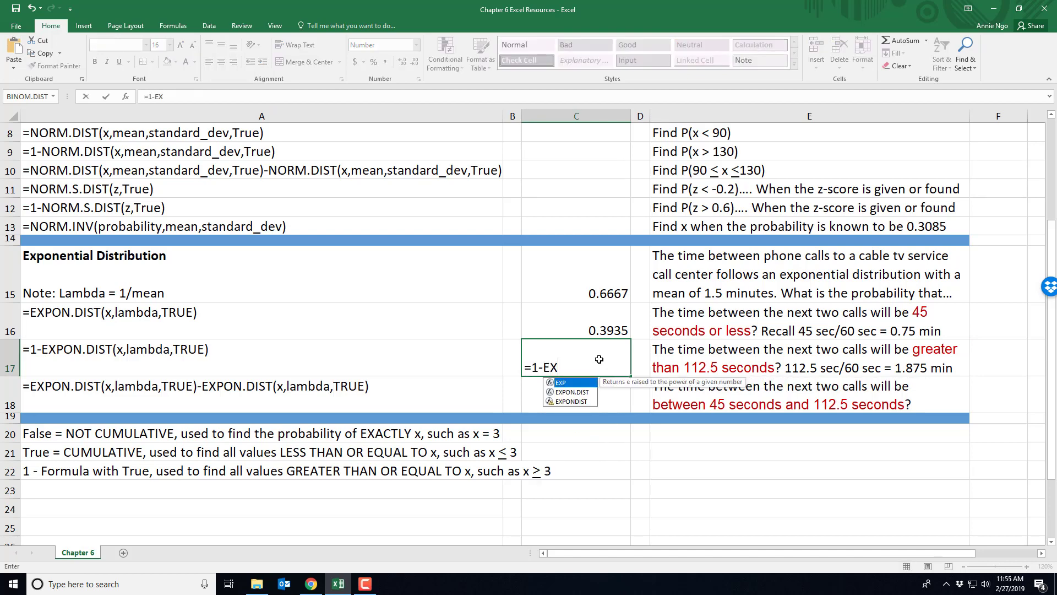
pyautogui.click(584, 392)
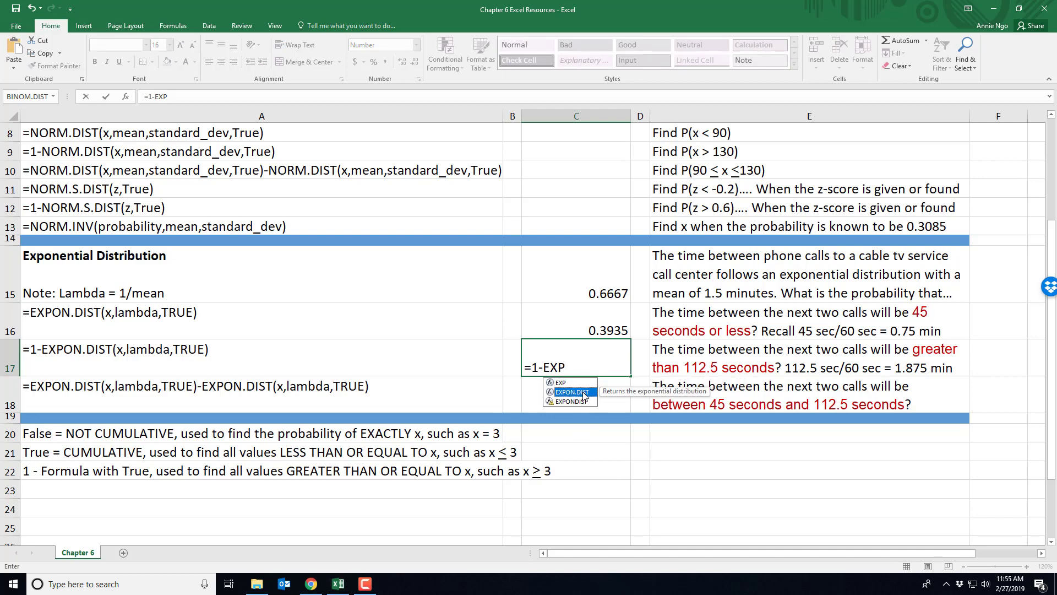
pyautogui.doubleClick(584, 392)
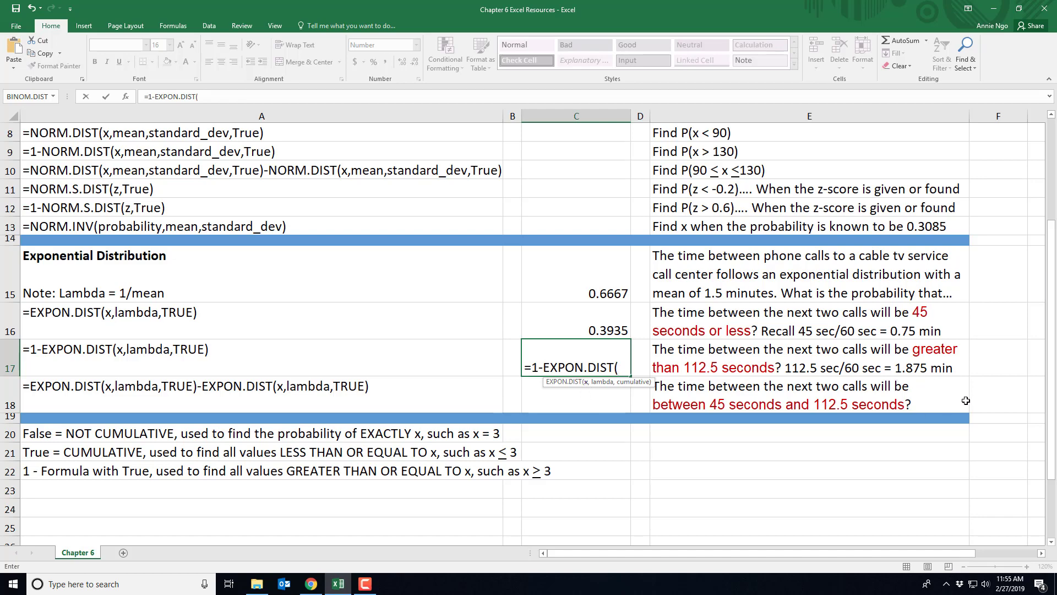
pyautogui.write('.875')
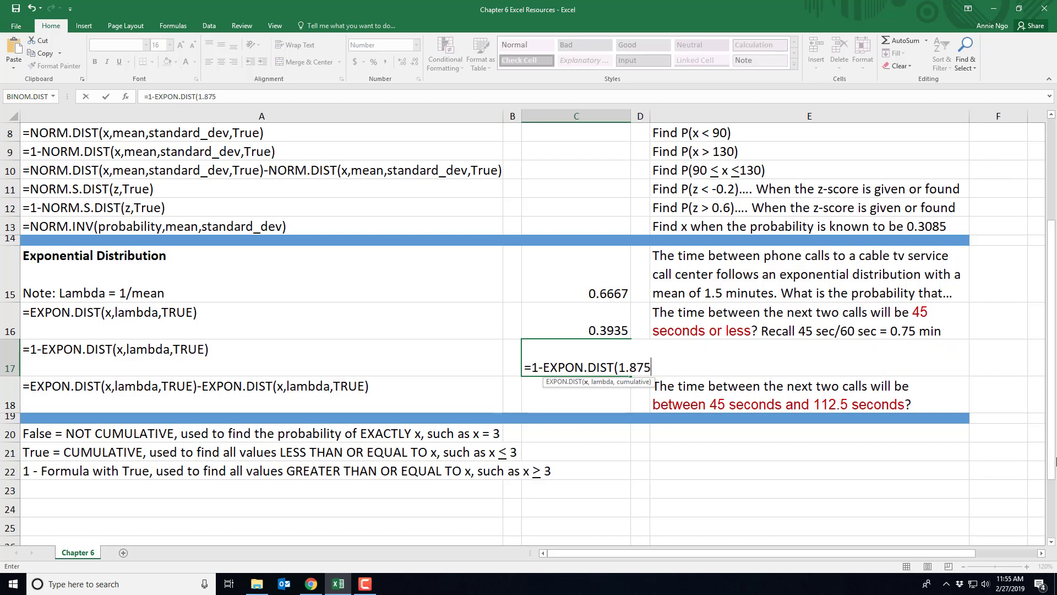
pyautogui.write(',0.6667')
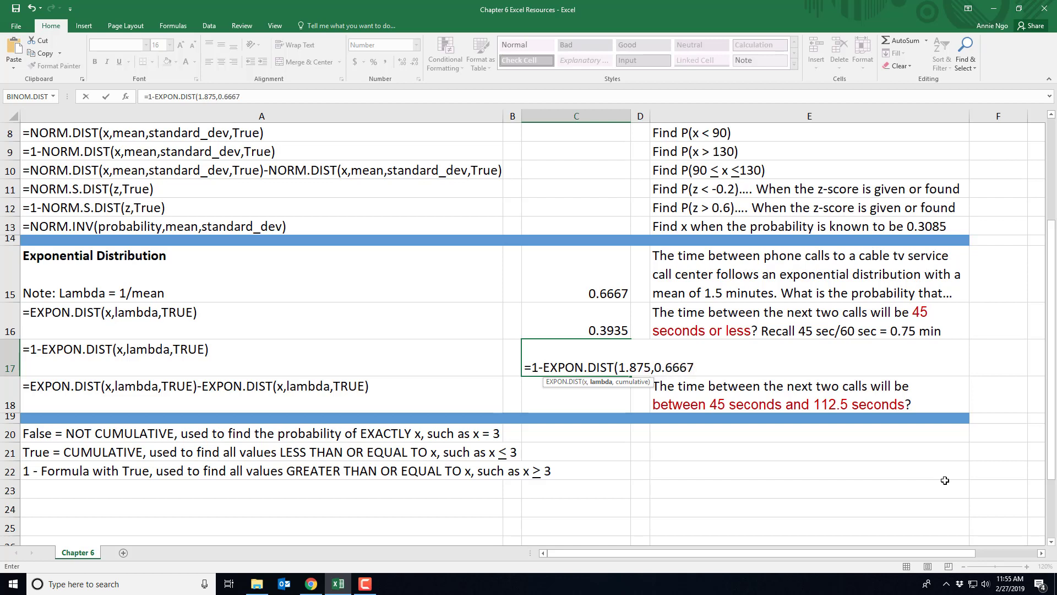
pyautogui.write(',True)')
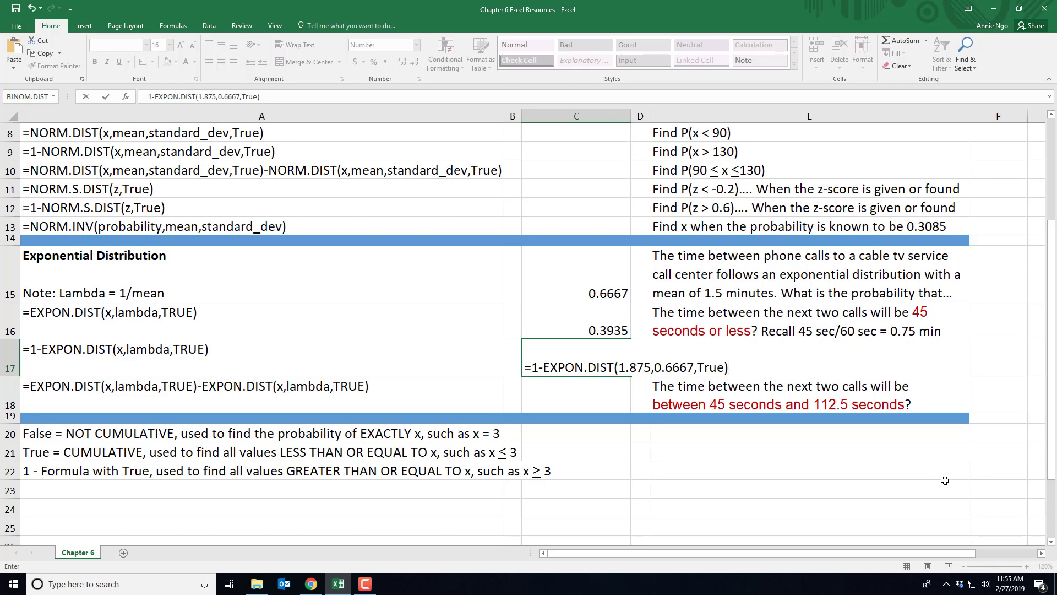
pyautogui.press('Return')
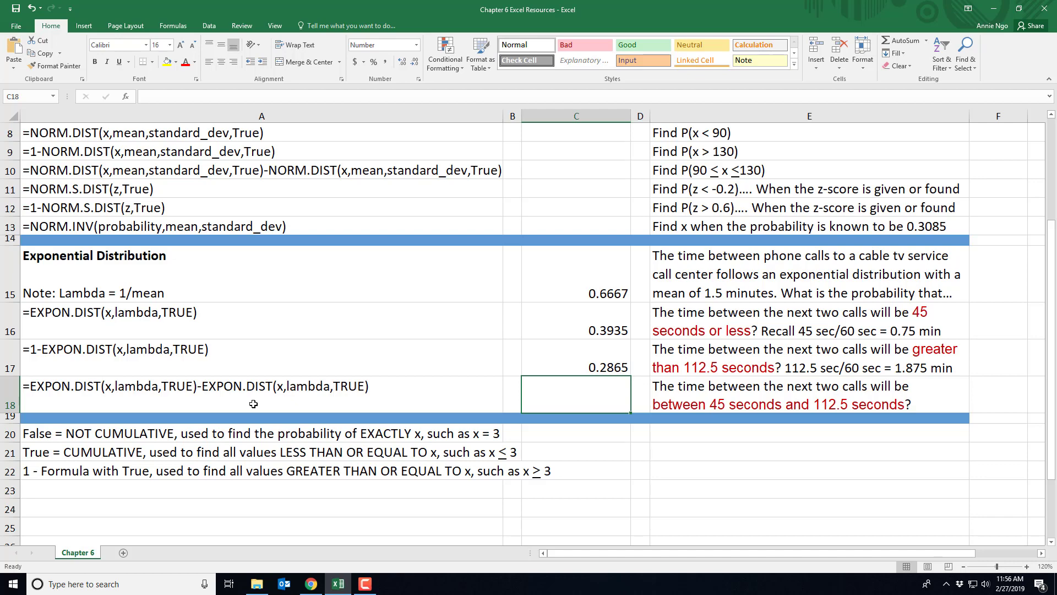
# Step: Calculate the probability of between 45 and 112.5 seconds in cell C18 with =EXPON.DIST(1.875,0.6667,True)-EXPON.DIST(0.75,0.6667,True)
pyautogui.write('=')
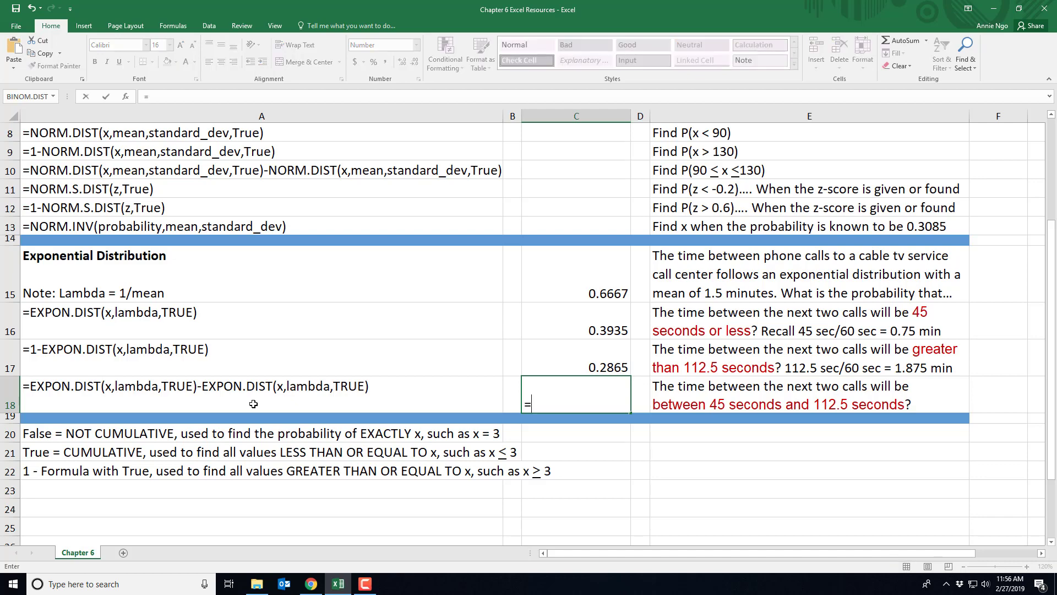
pyautogui.write('EXPON')
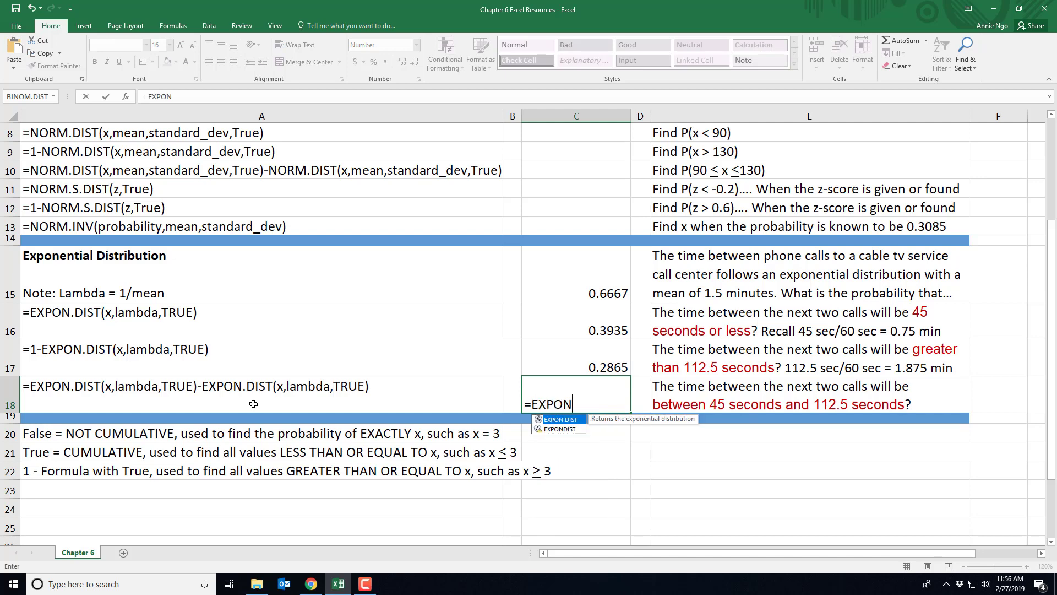
pyautogui.write('.')
pyautogui.doubleClick(570, 421)
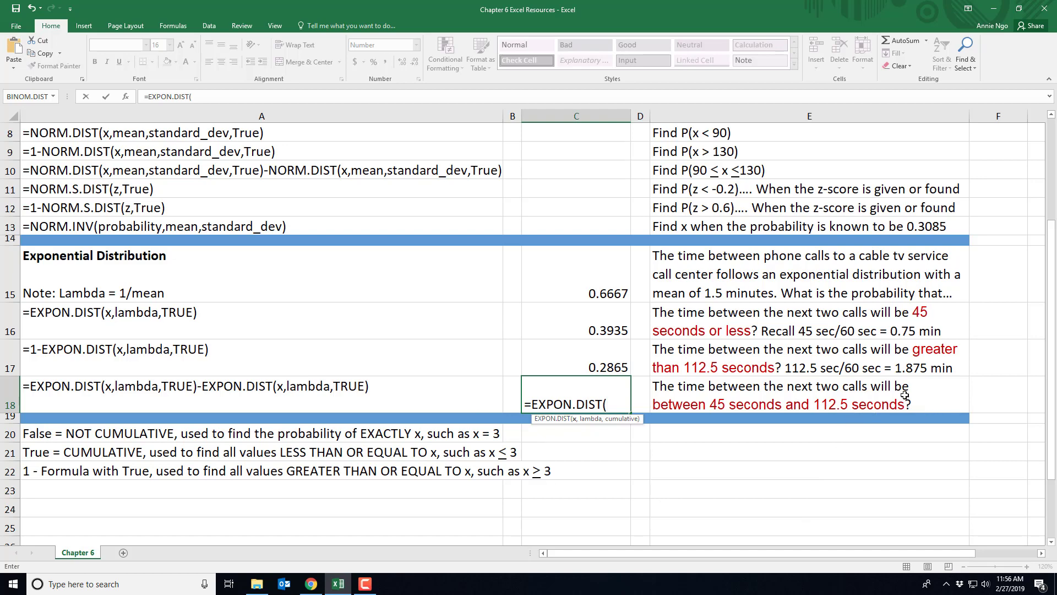
pyautogui.write('1.875,0')
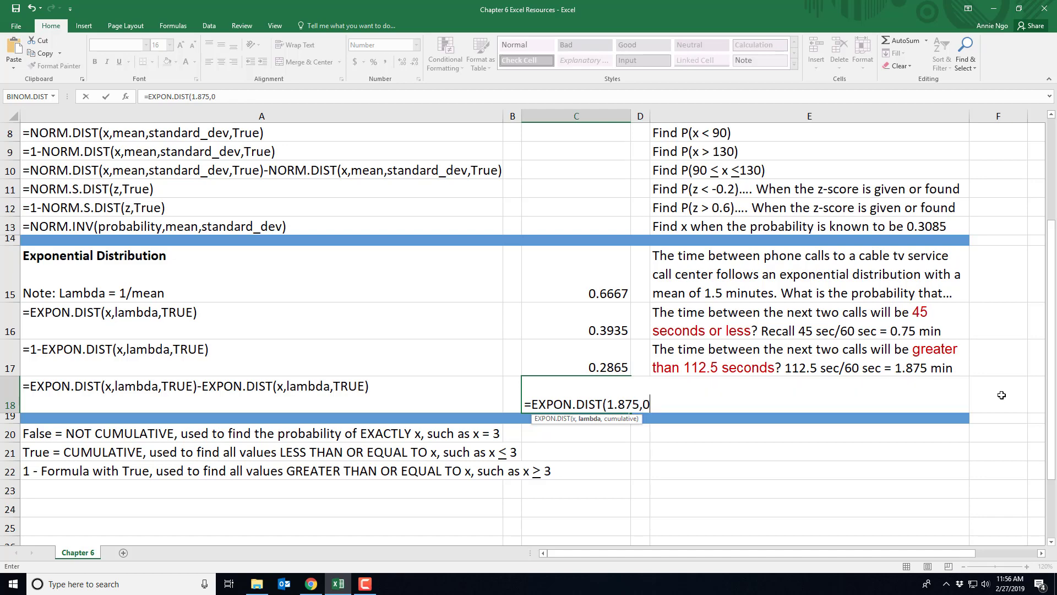
pyautogui.write('.6667,True')
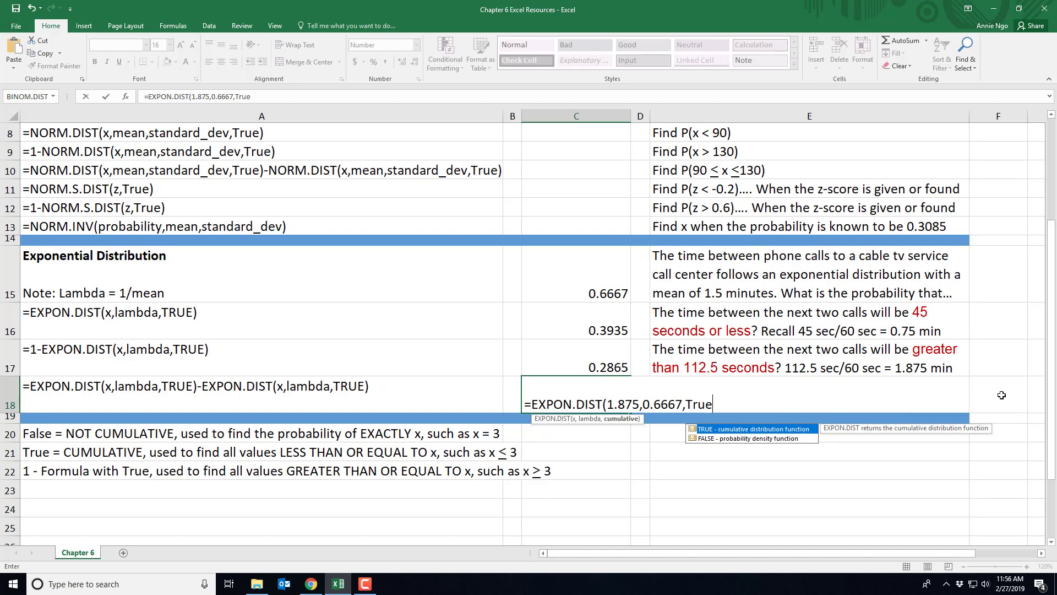
pyautogui.write(')-')
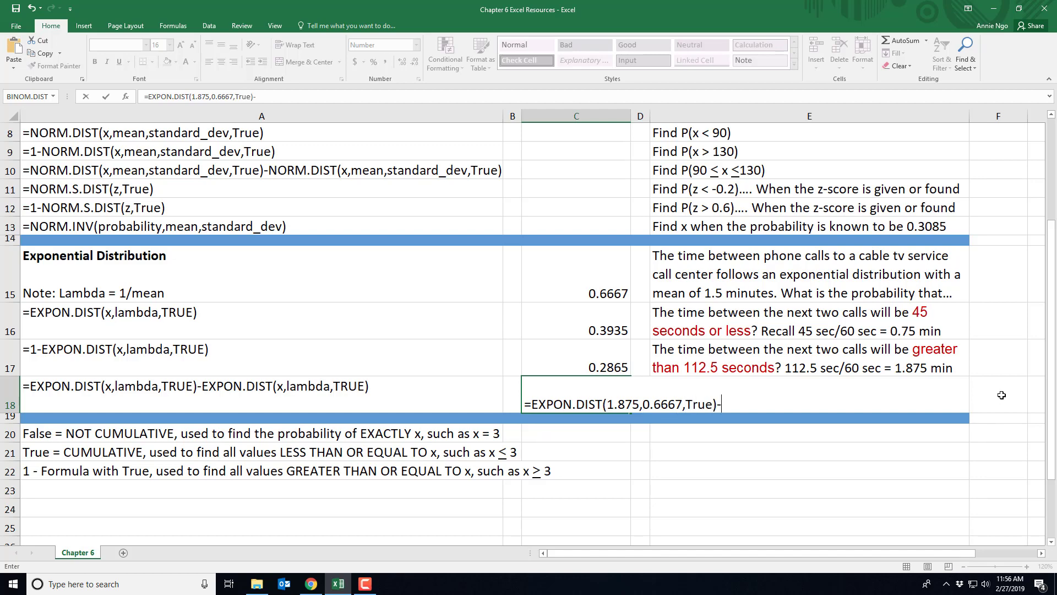
pyautogui.write('EXPON.DIST(')
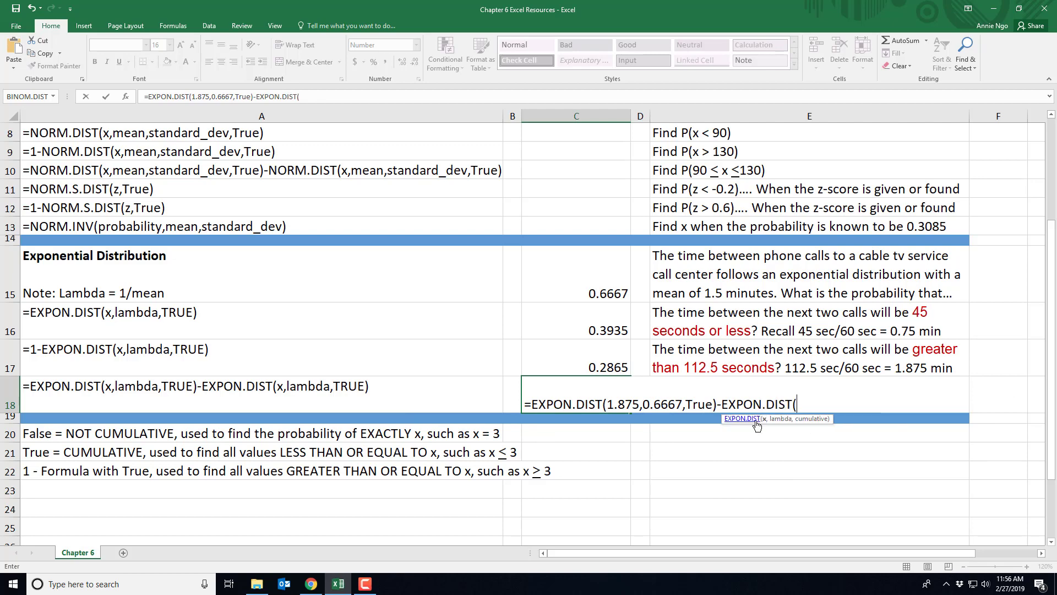
pyautogui.doubleClick(750, 420)
pyautogui.write('0.75')
pyautogui.write(',')
pyautogui.write('0.')
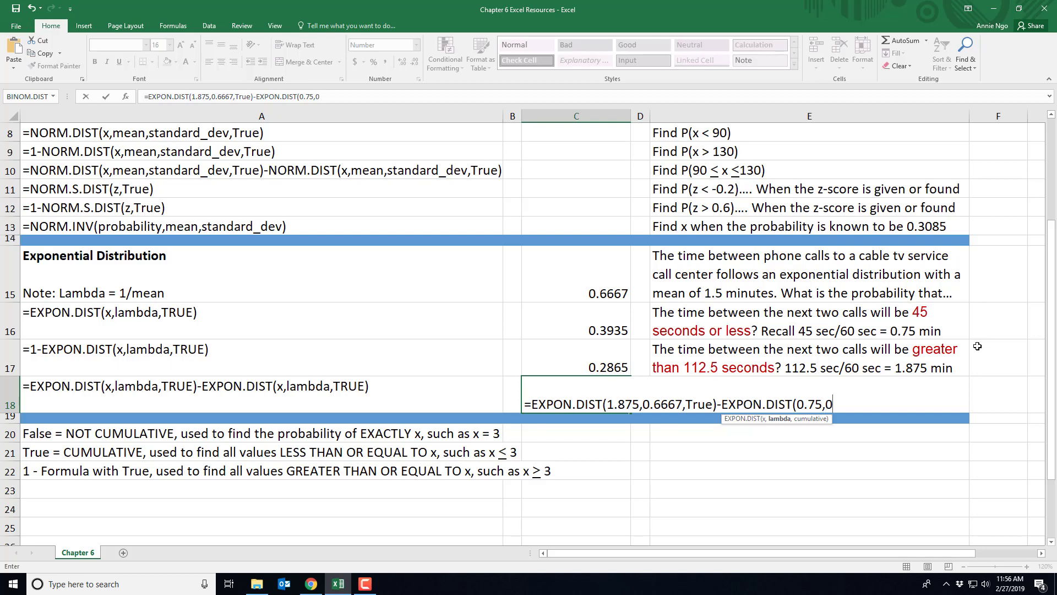
pyautogui.write('6667,True)')
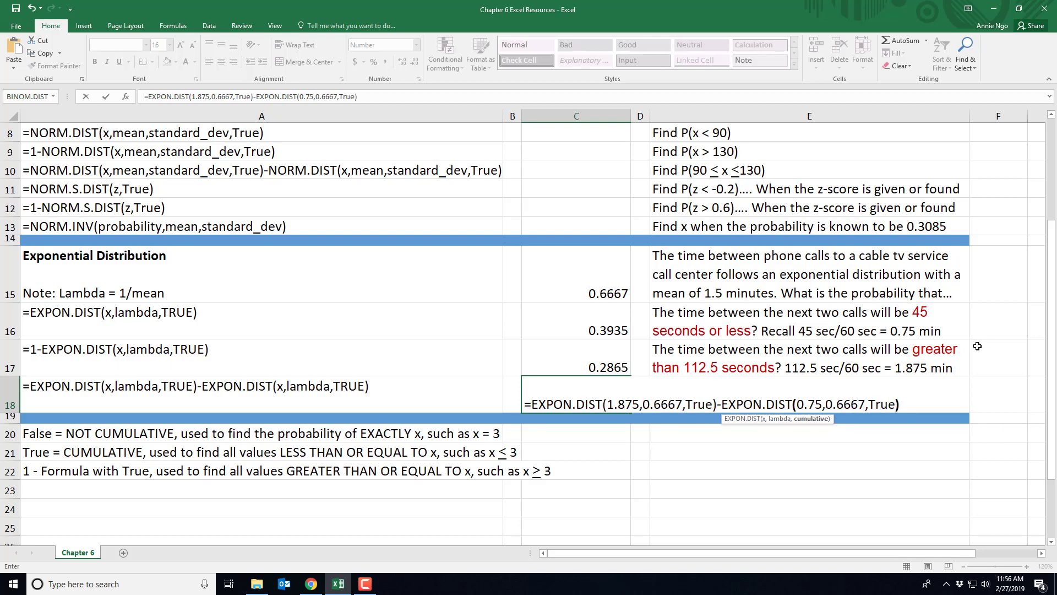
pyautogui.press('Return')
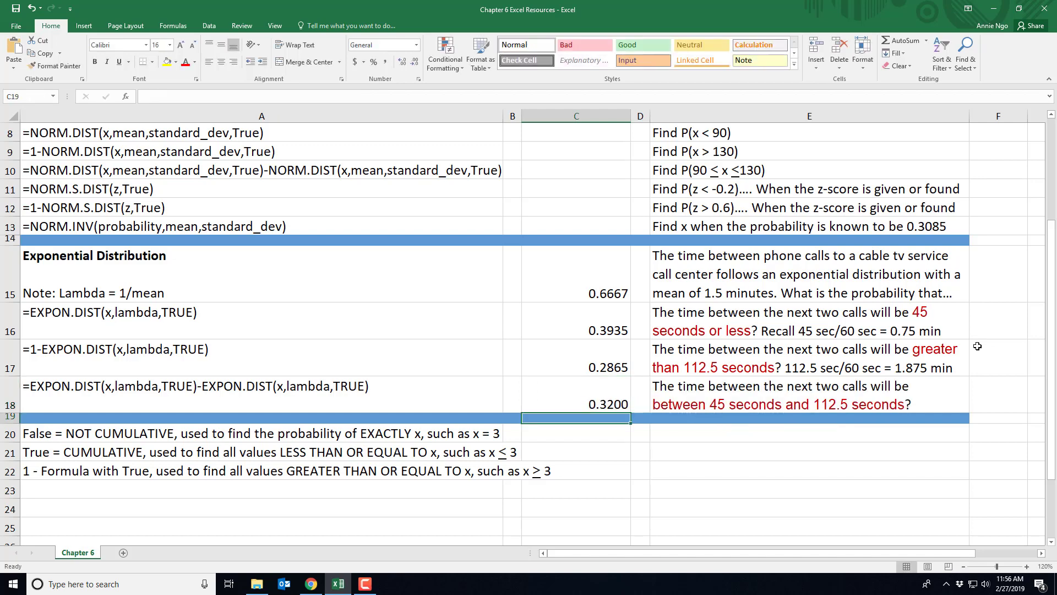
pyautogui.press('Return')
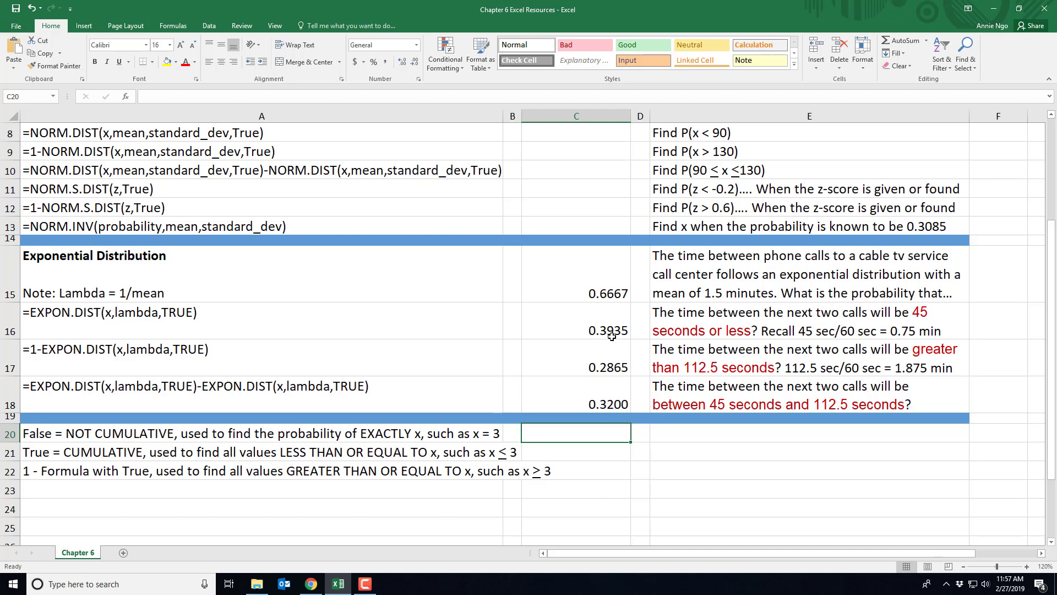
# Step: Replace the formula in cell C16 with =EXPON.DIST(0.75,1/1.5,True), giving lambda as a fraction, and select the cell again
pyautogui.click(576, 327)
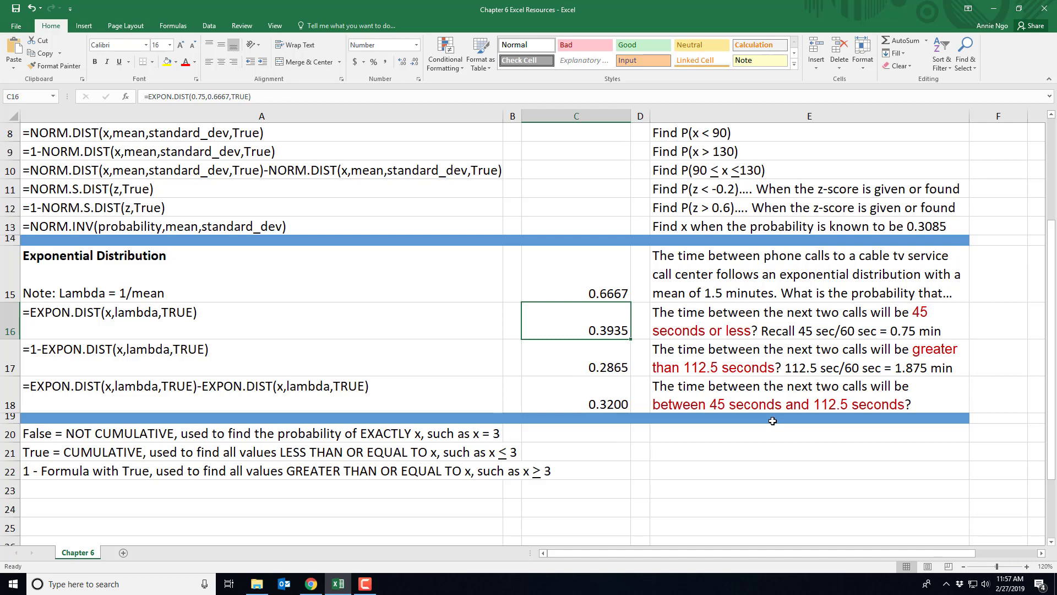
pyautogui.write('=EX')
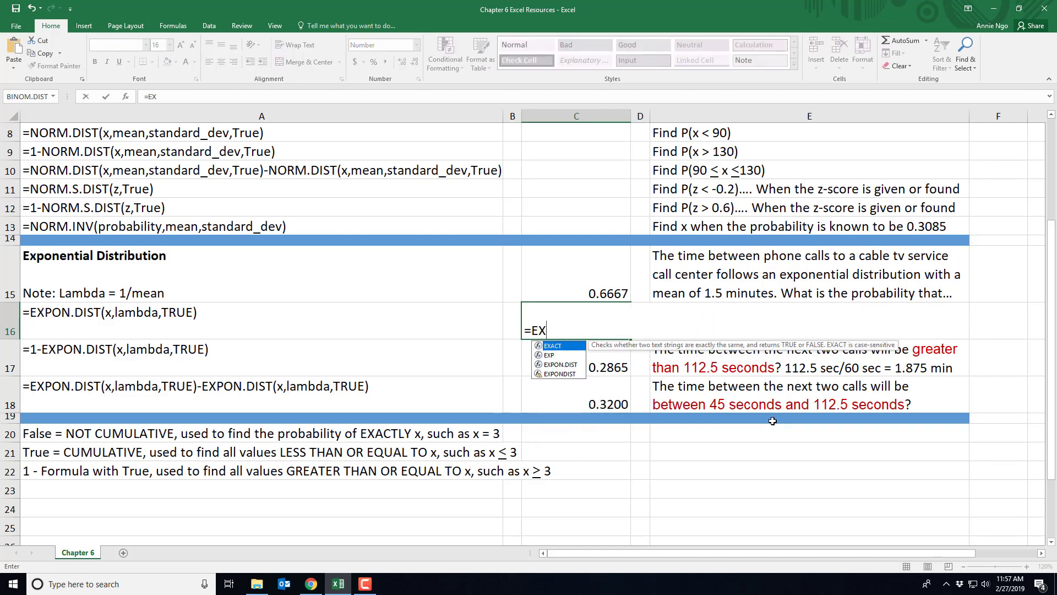
pyautogui.write('PON.DIST(')
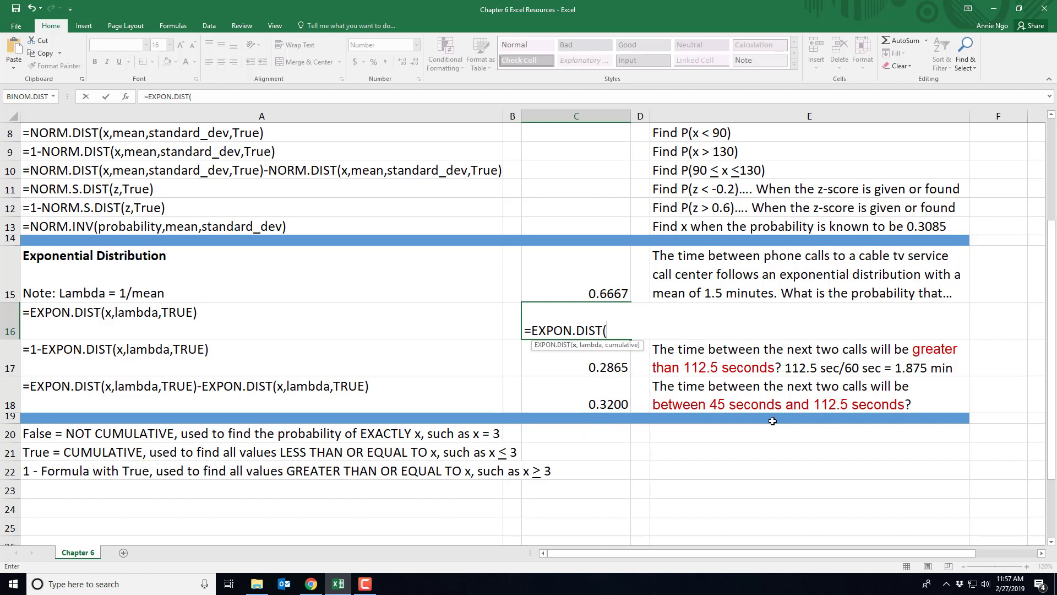
pyautogui.write('0.75,')
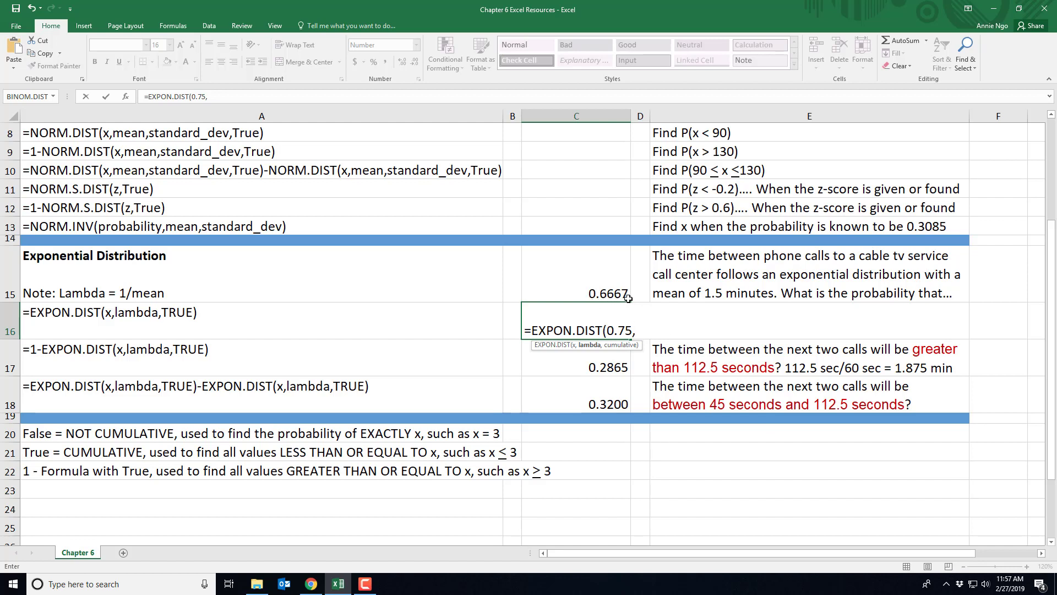
pyautogui.write('1/1.5')
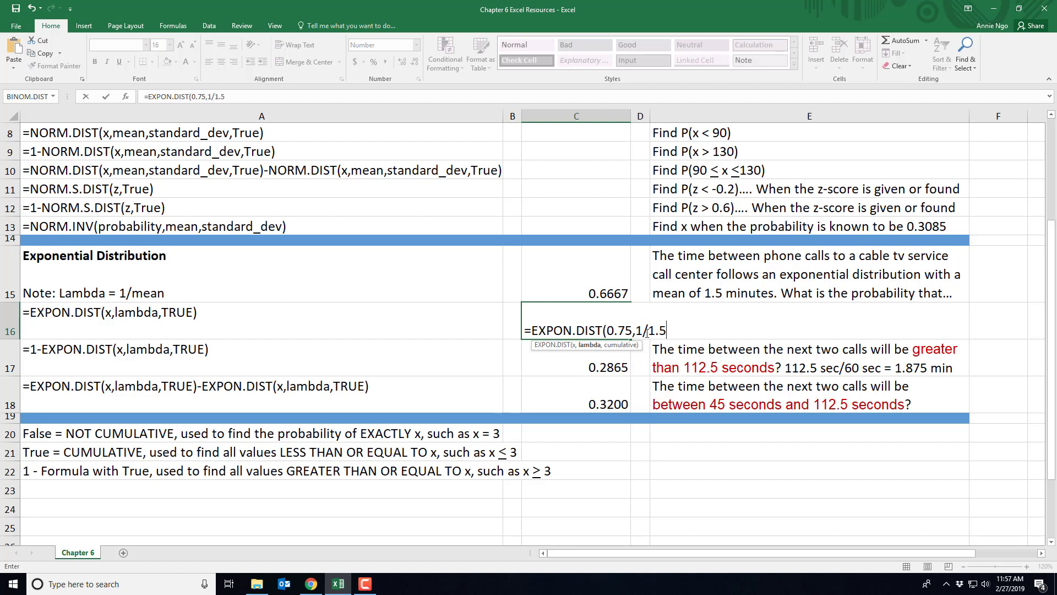
pyautogui.write(',')
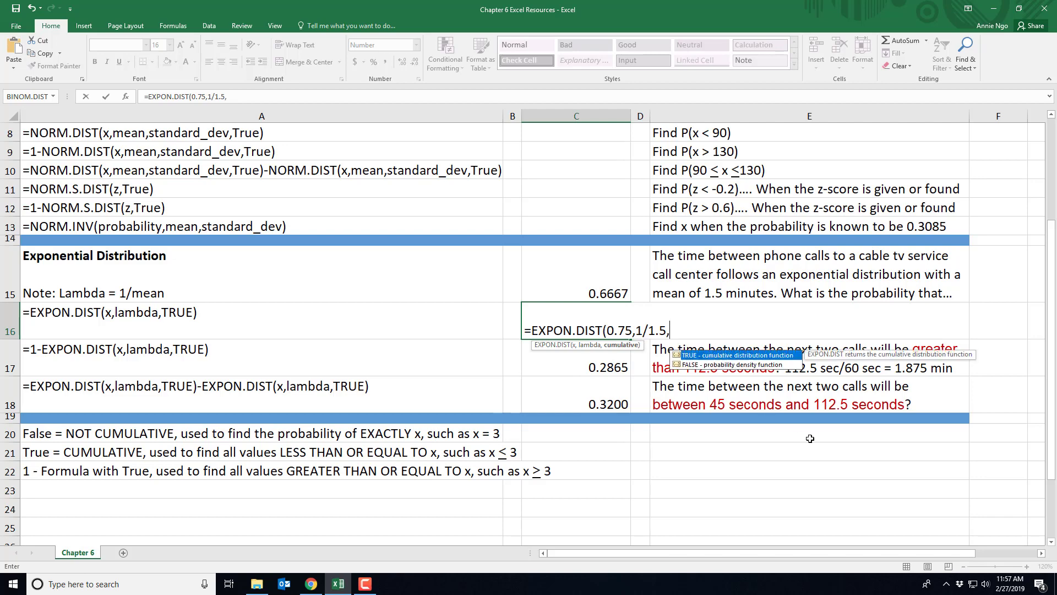
pyautogui.write('True)')
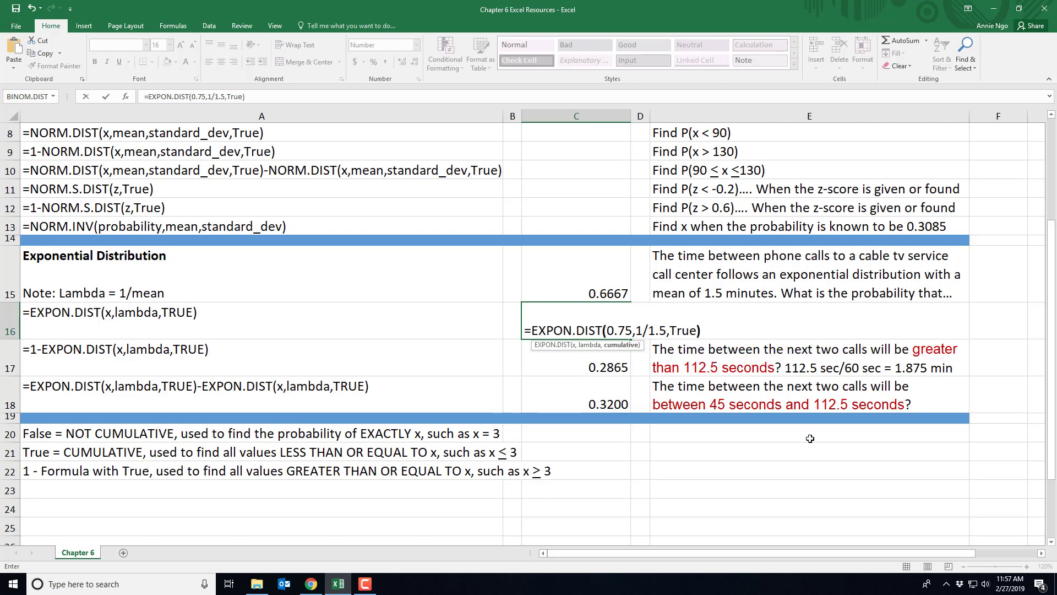
pyautogui.press('Return')
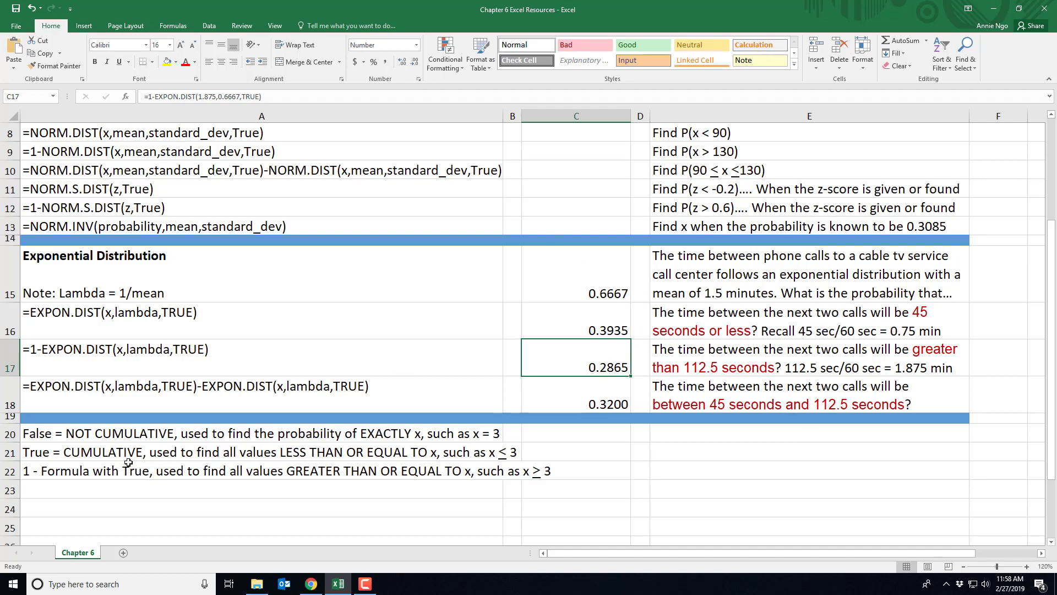
pyautogui.click(600, 329)
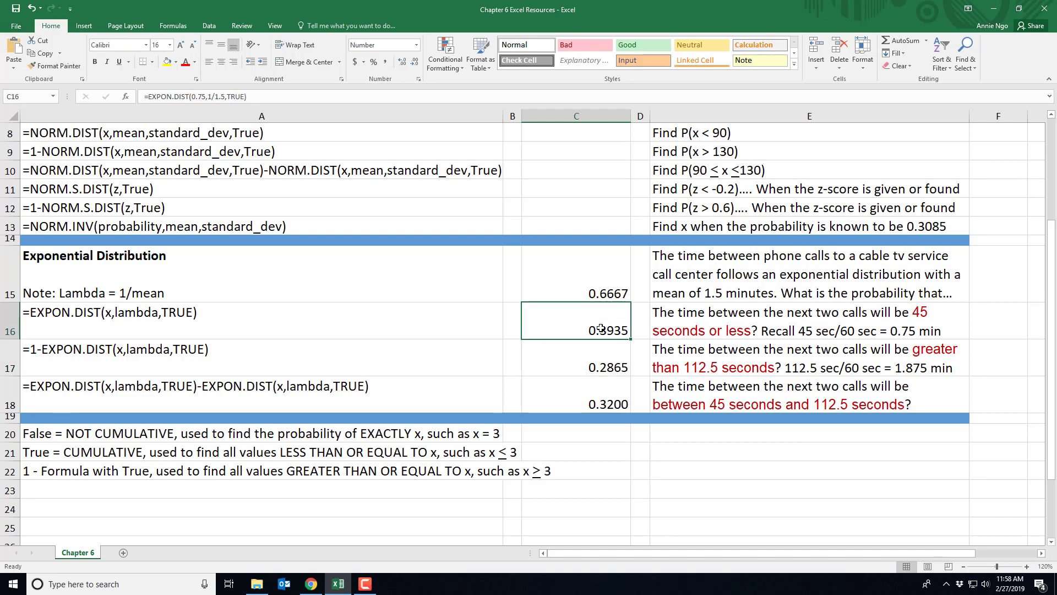